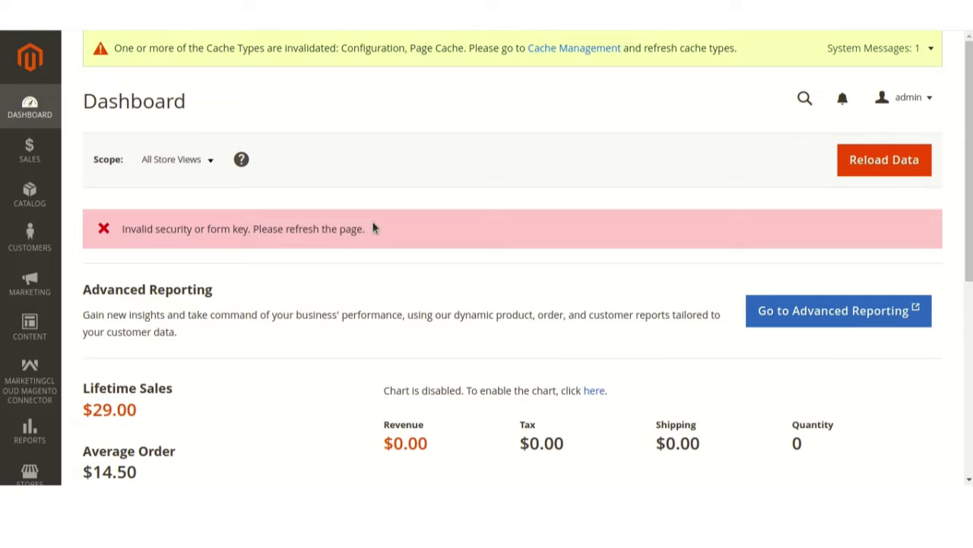
# - Open the SalesForce Marketing Cloud connector's Configuration page and review its SFMC settings
pyautogui.click(29, 384)
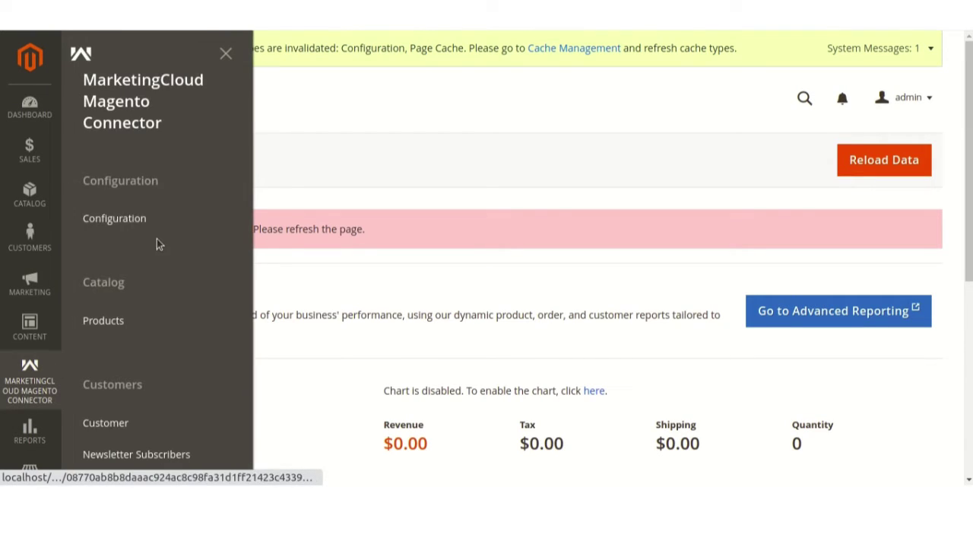
pyautogui.click(149, 211)
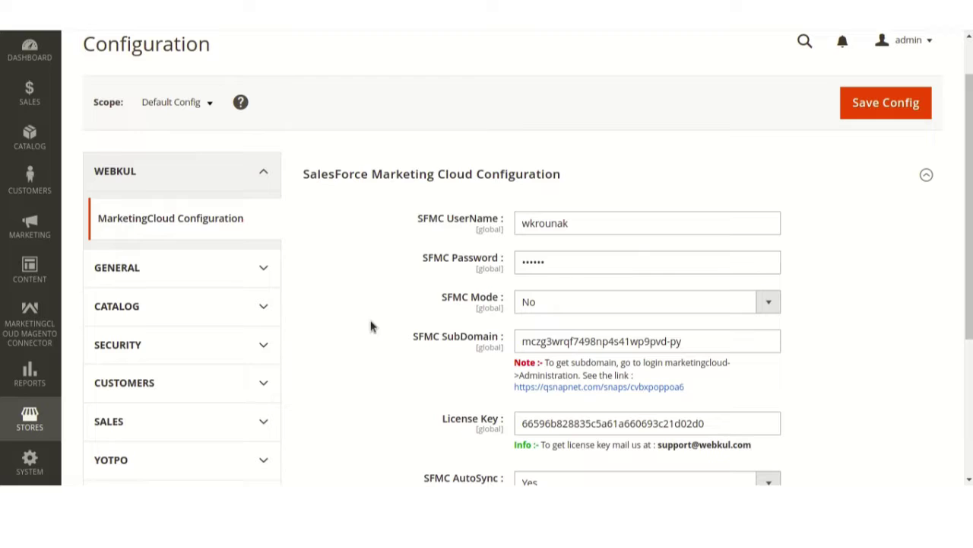
pyautogui.scroll(-2, 371, 326)
pyautogui.scroll(-2, 371, 326)
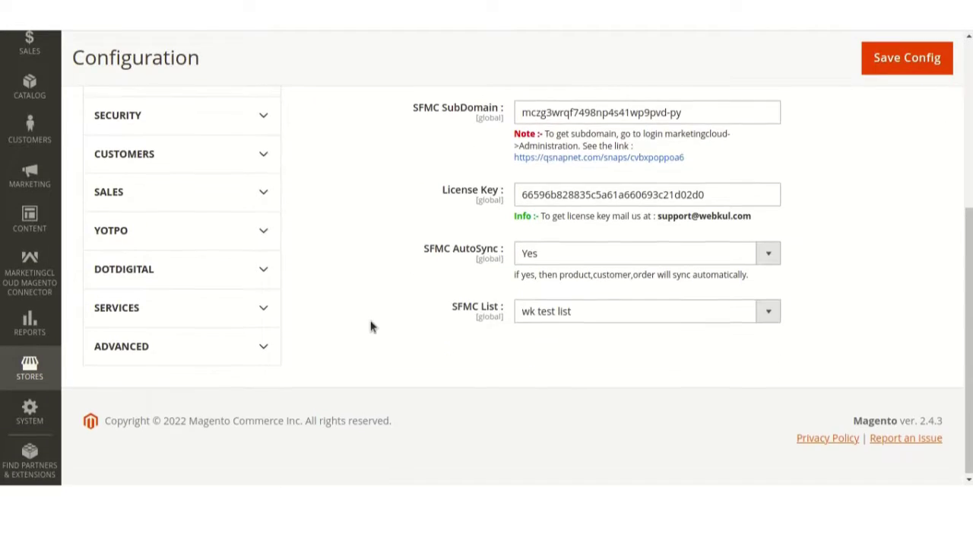
pyautogui.scroll(4, 371, 325)
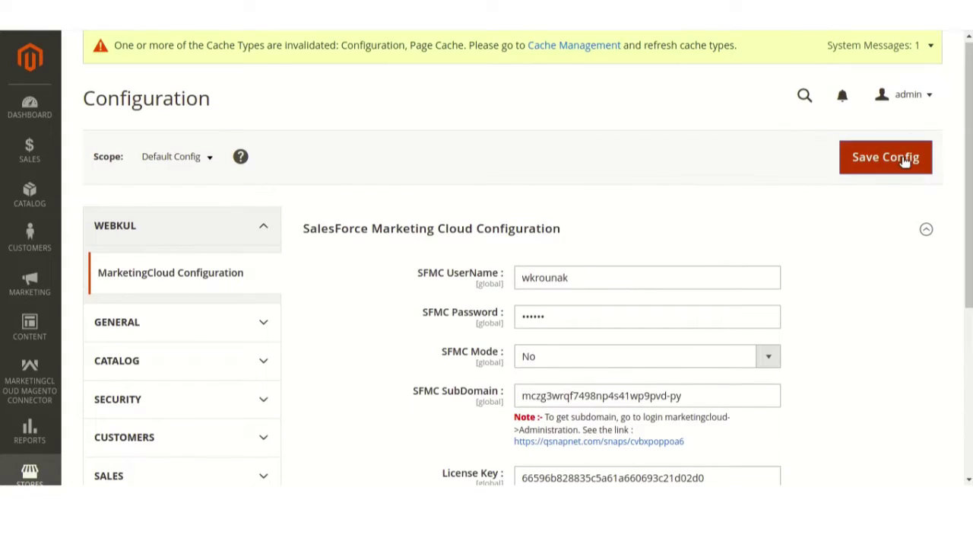
# - Save the connector configuration, then set SFMC AutoSync to Yes and save again
pyautogui.click(904, 160)
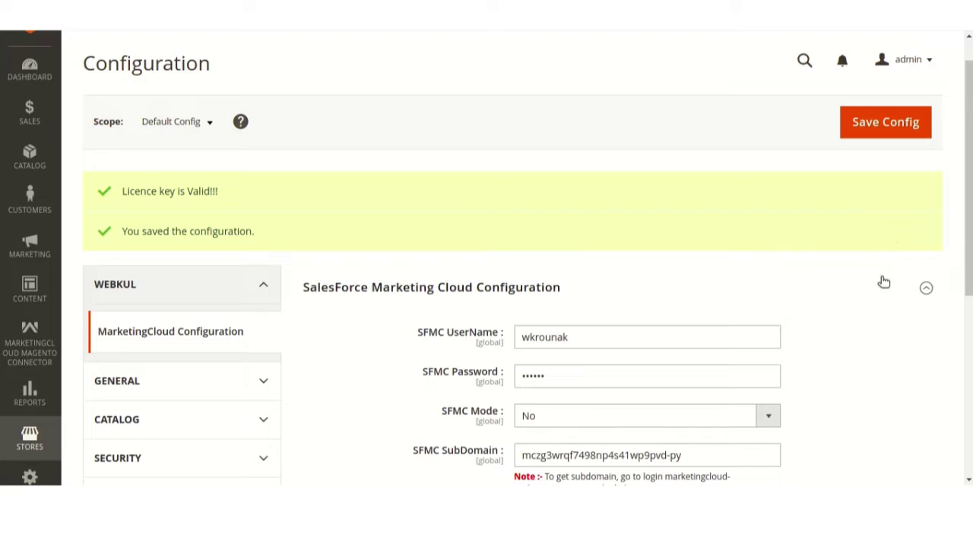
pyautogui.scroll(-3, 872, 294)
pyautogui.scroll(-1, 863, 295)
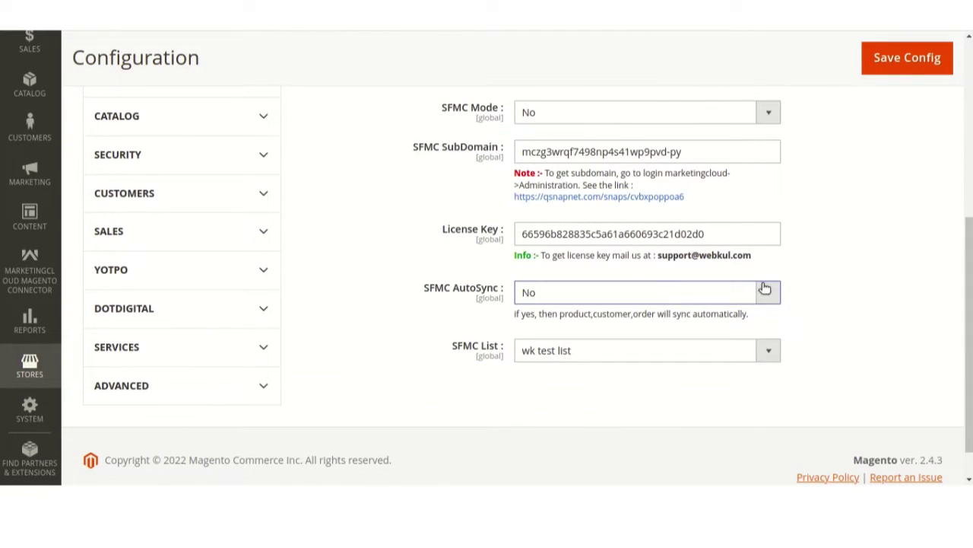
pyautogui.click(765, 288)
pyautogui.click(620, 310)
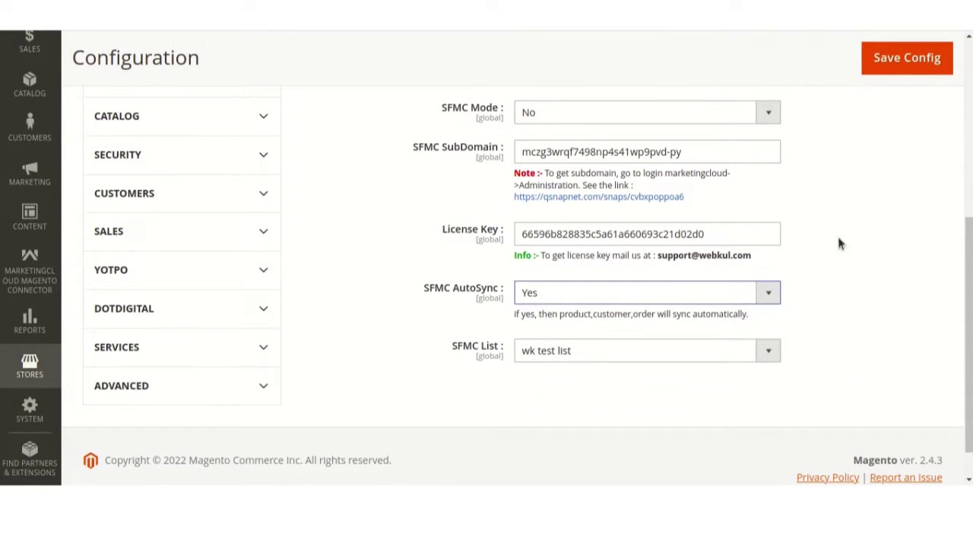
pyautogui.click(918, 66)
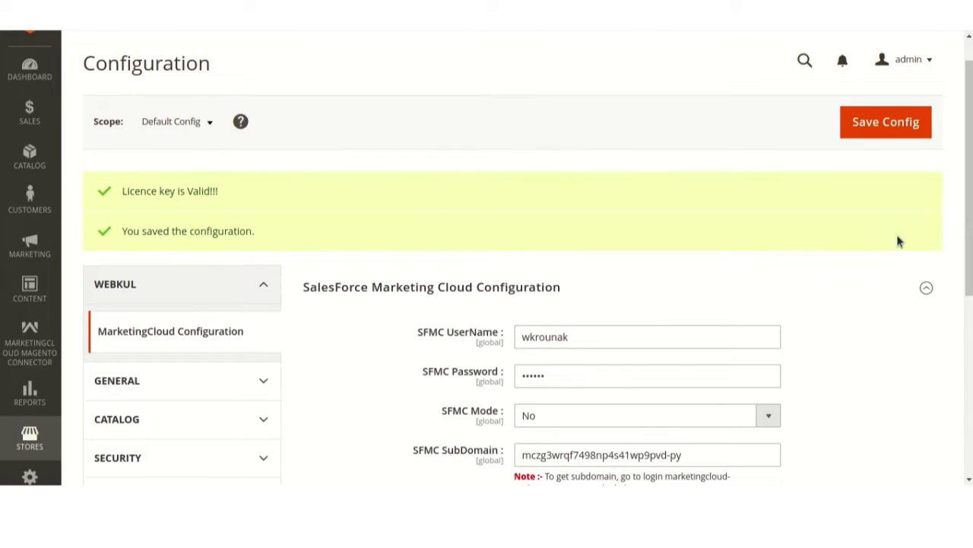
# - Set SFMC AutoSync back to Yes after the save
pyautogui.scroll(-5, 876, 289)
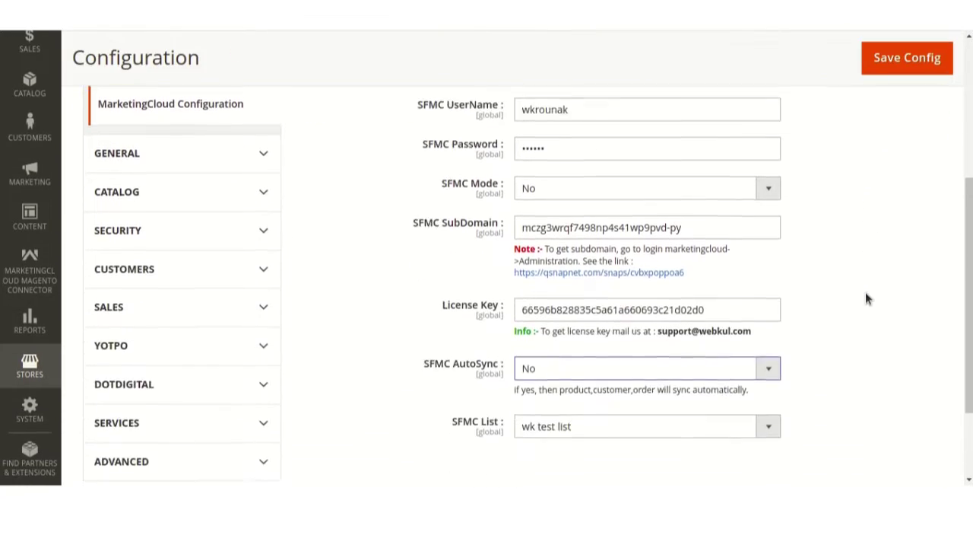
pyautogui.click(766, 289)
pyautogui.click(623, 308)
# - Save the configuration again and tick the Purse product in the 'purse'-filtered Products grid
pyautogui.click(915, 64)
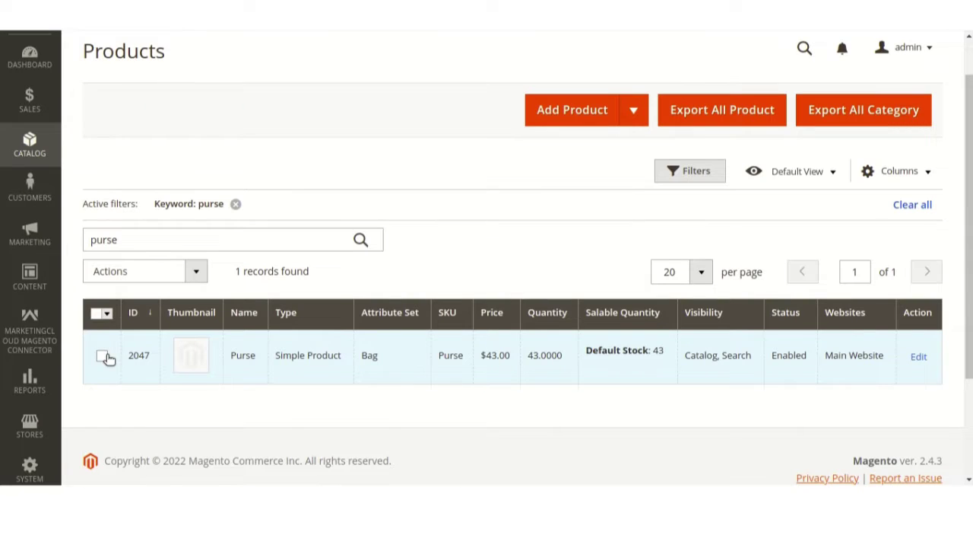
pyautogui.click(103, 356)
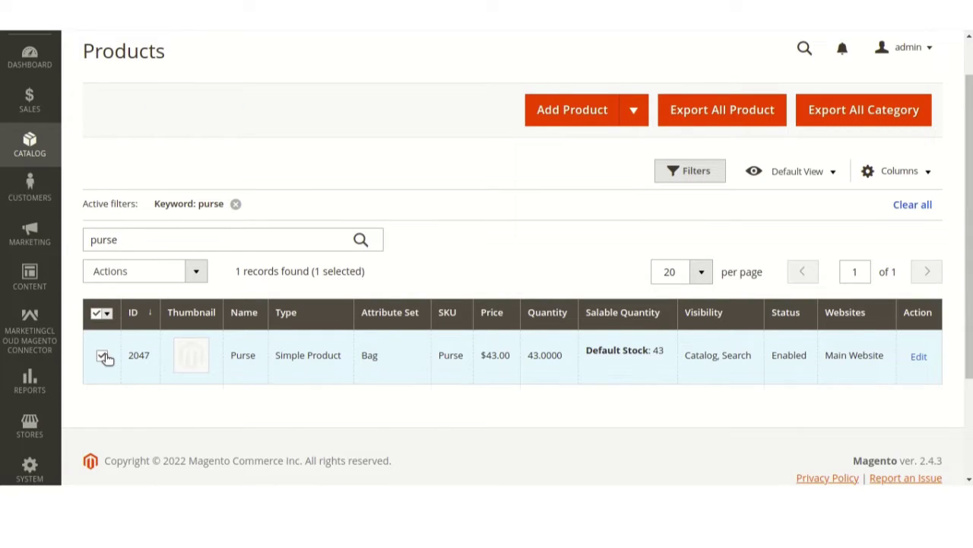
# - Synchronise the Purse product to MarketingCloud from the Actions dropdown
pyautogui.click(199, 272)
pyautogui.scroll(-3, 546, 319)
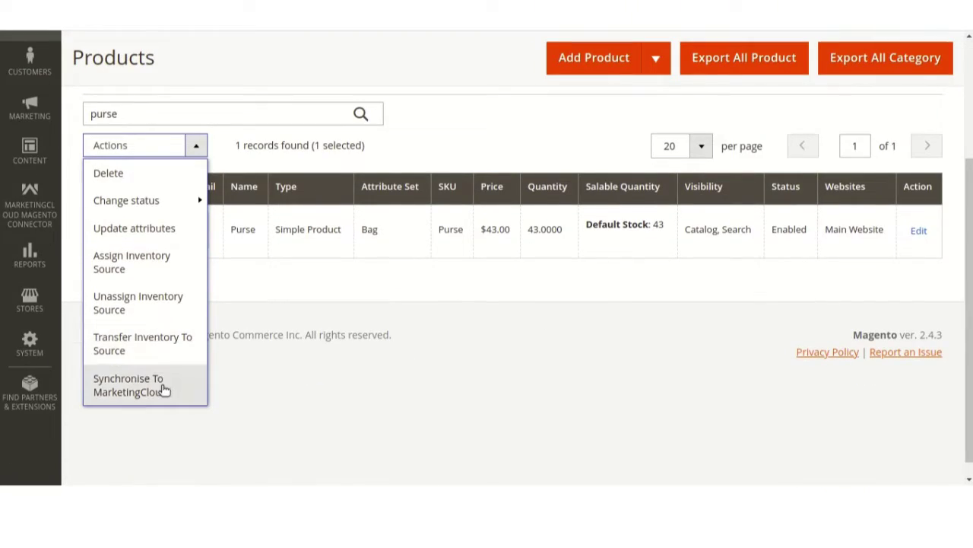
pyautogui.click(163, 390)
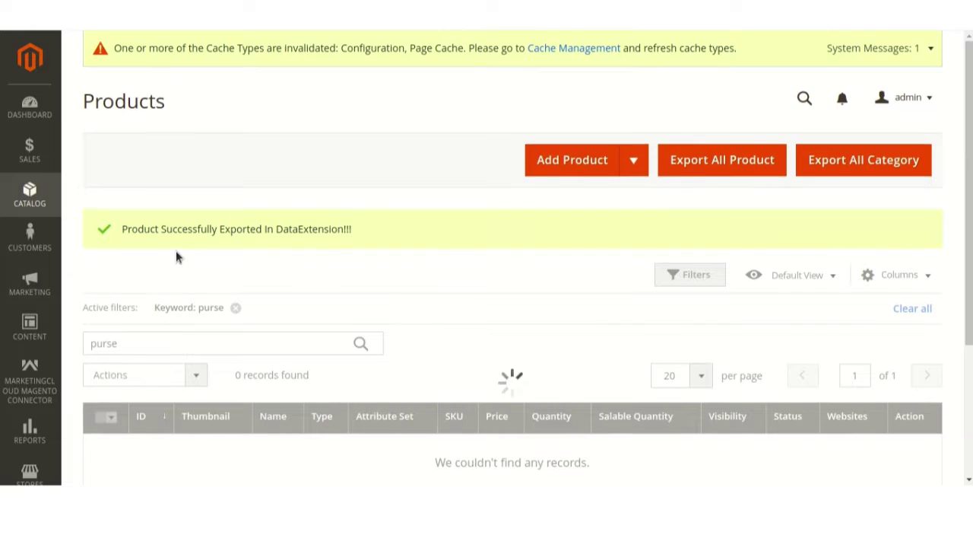
# - Sync the first customer in the connector's Customer list to MarketingCloud via Actions
pyautogui.click(31, 380)
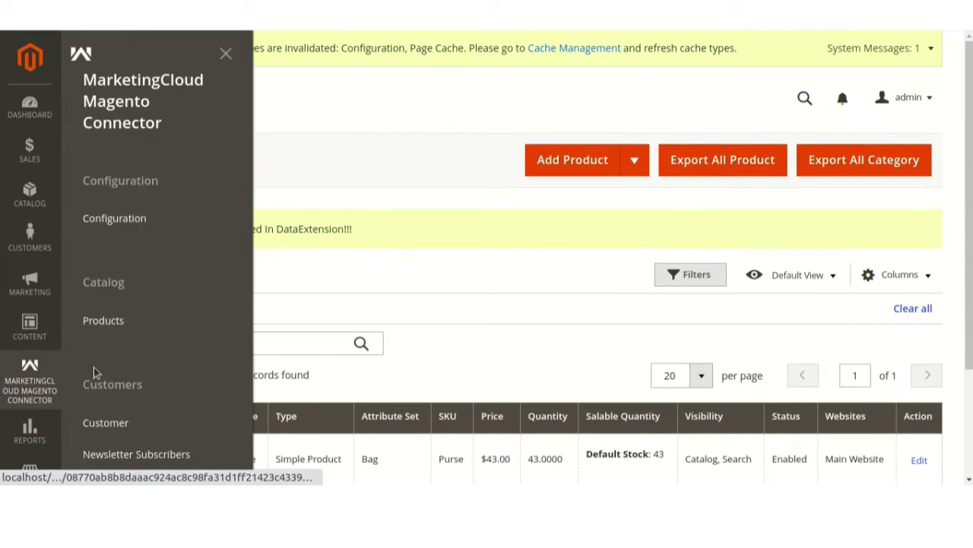
pyautogui.click(115, 422)
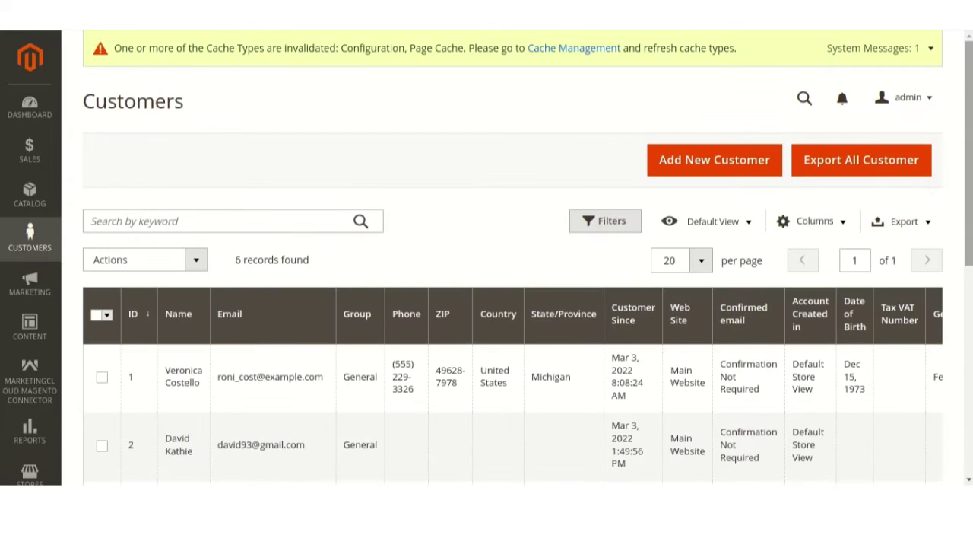
pyautogui.scroll(-3, 487, 305)
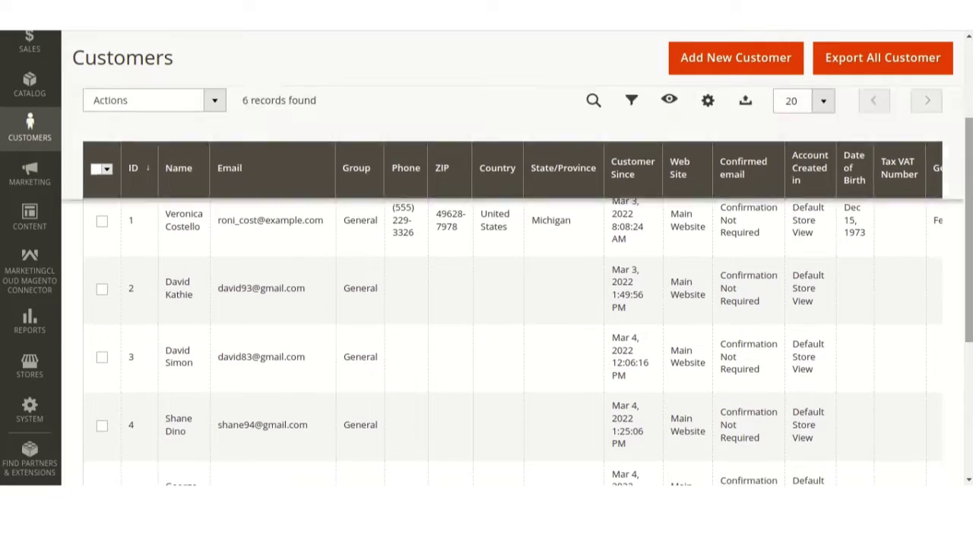
pyautogui.click(103, 221)
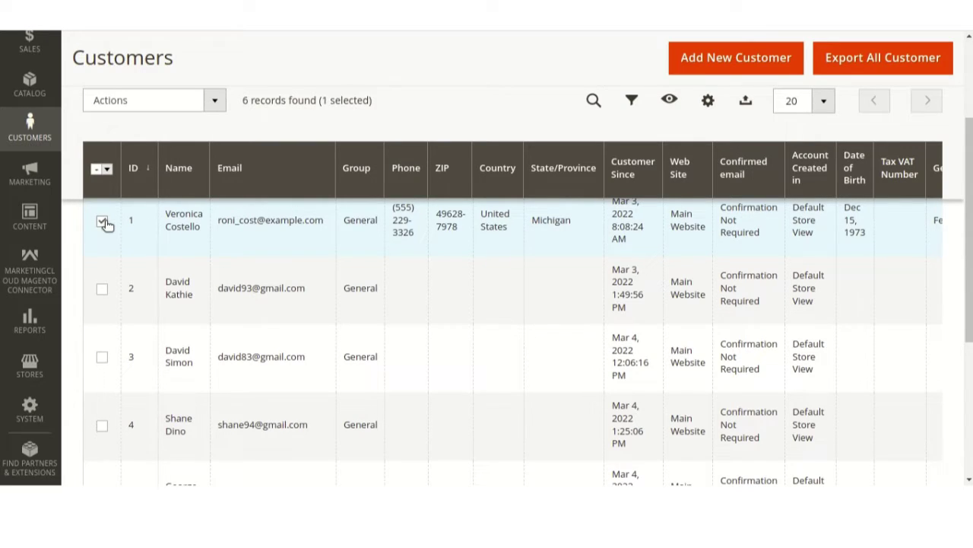
pyautogui.click(215, 101)
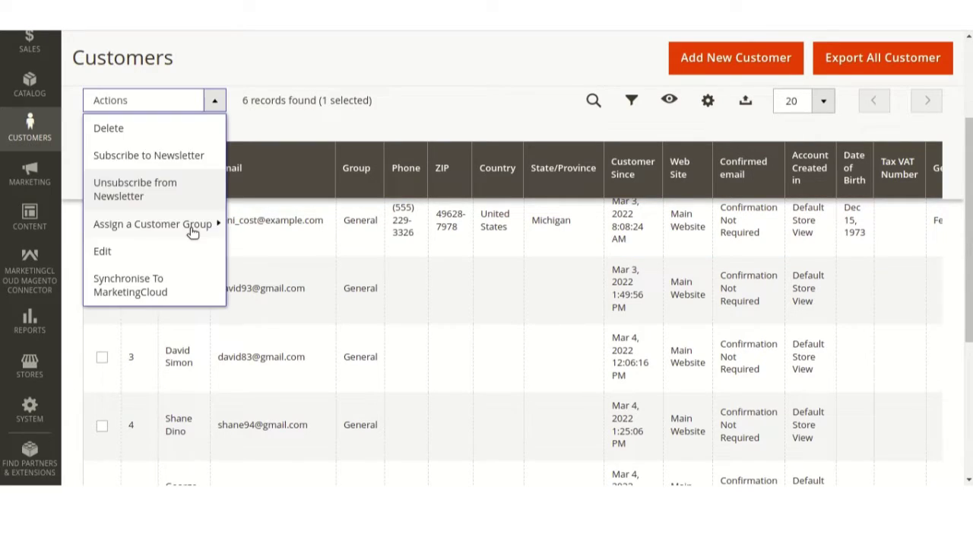
pyautogui.moveTo(167, 293); pyautogui.dragTo(161, 297)
pyautogui.click(159, 297)
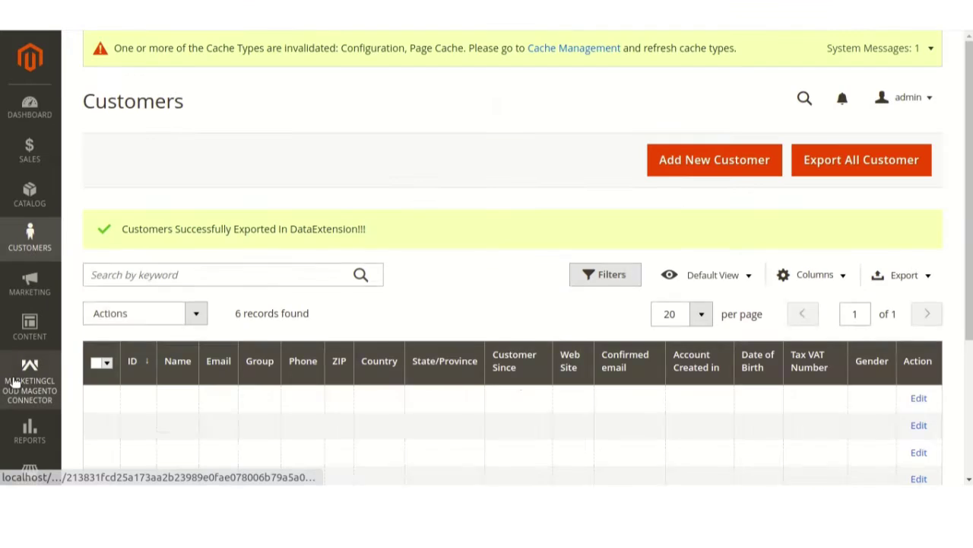
pyautogui.scroll(-1, 239, 284)
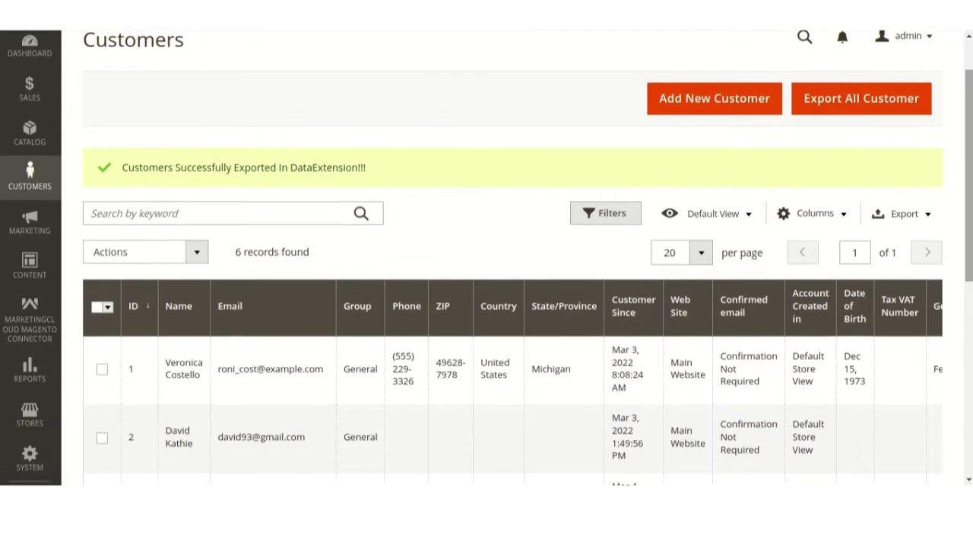
# - Select the closed $39.64 order in the connector's Orders list and synchronise it to MarketingCloud
pyautogui.click(34, 323)
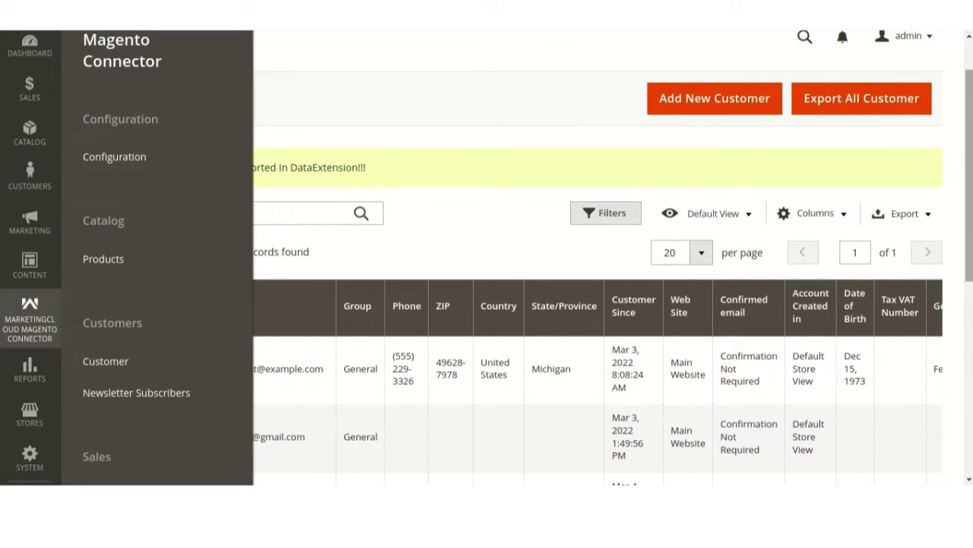
pyautogui.scroll(-3, 218, 252)
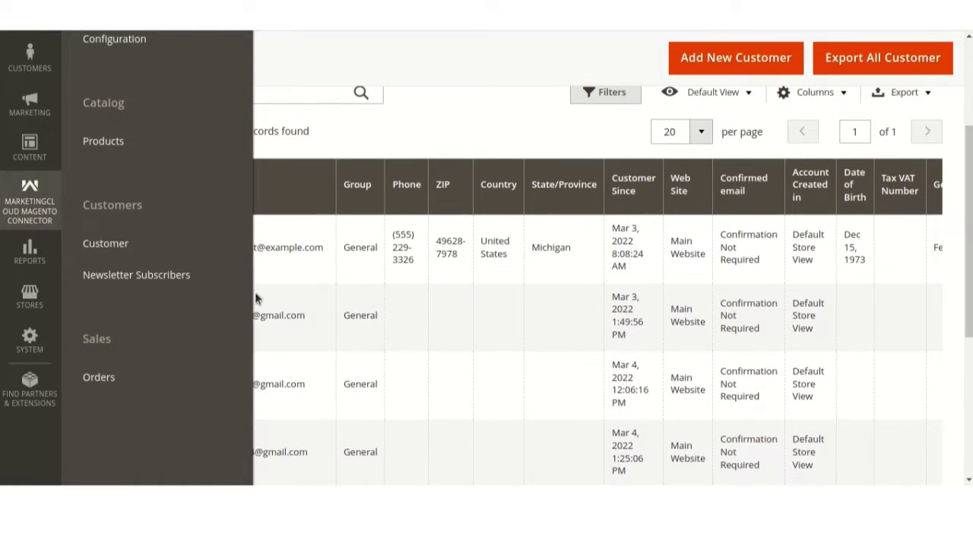
pyautogui.click(133, 373)
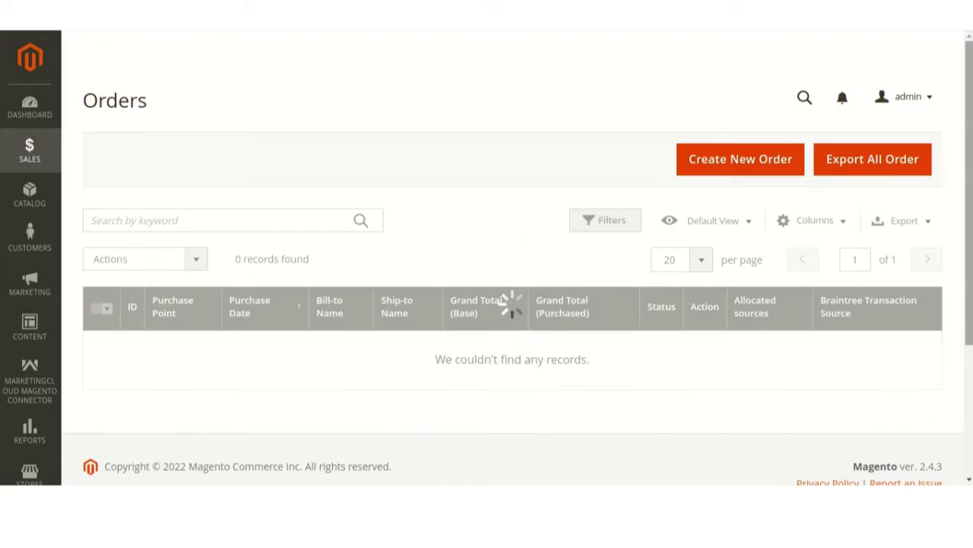
pyautogui.scroll(-3, 145, 175)
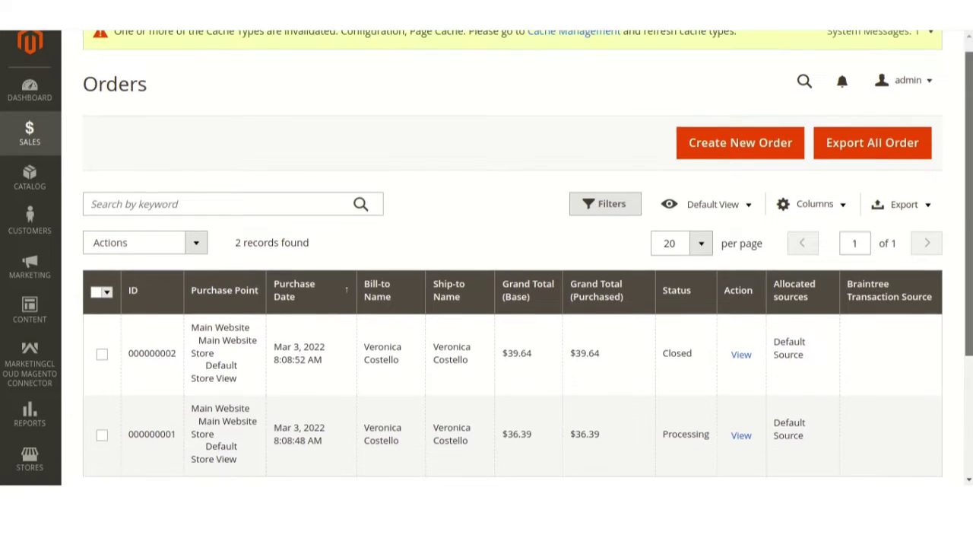
pyautogui.click(102, 280)
pyautogui.click(202, 170)
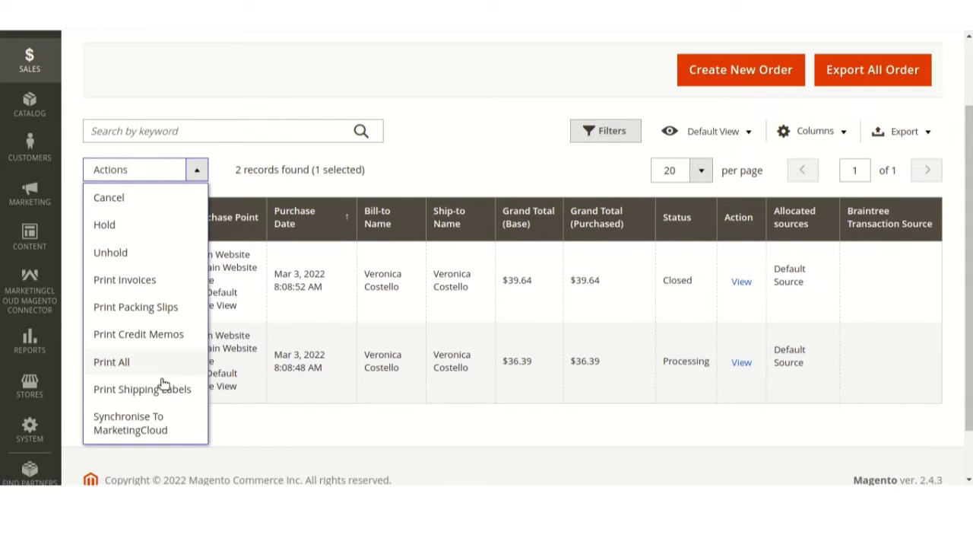
pyautogui.click(153, 430)
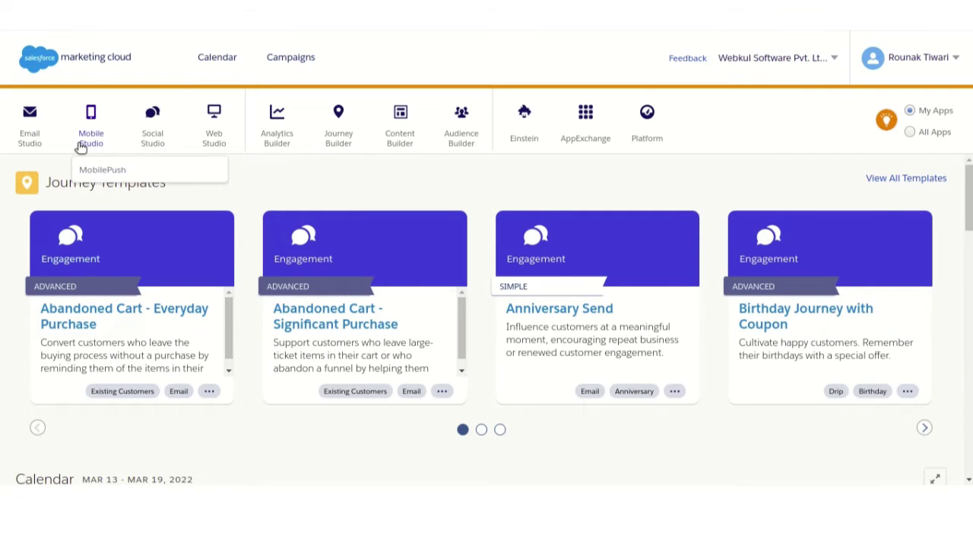
# - Search Email Studio's Data Extensions for 'magento' to list the WkMagento extensions
pyautogui.moveTo(20, 129)
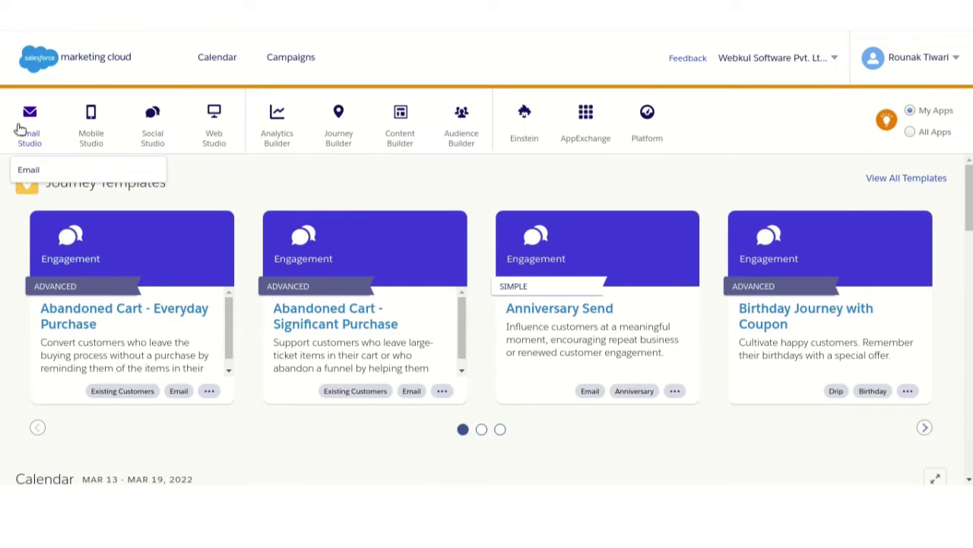
pyautogui.click(27, 167)
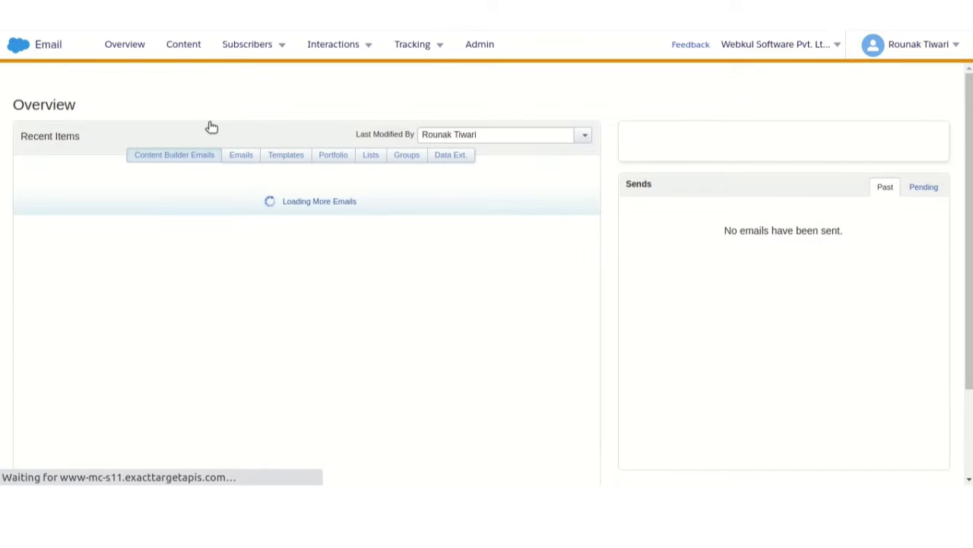
pyautogui.moveTo(258, 49)
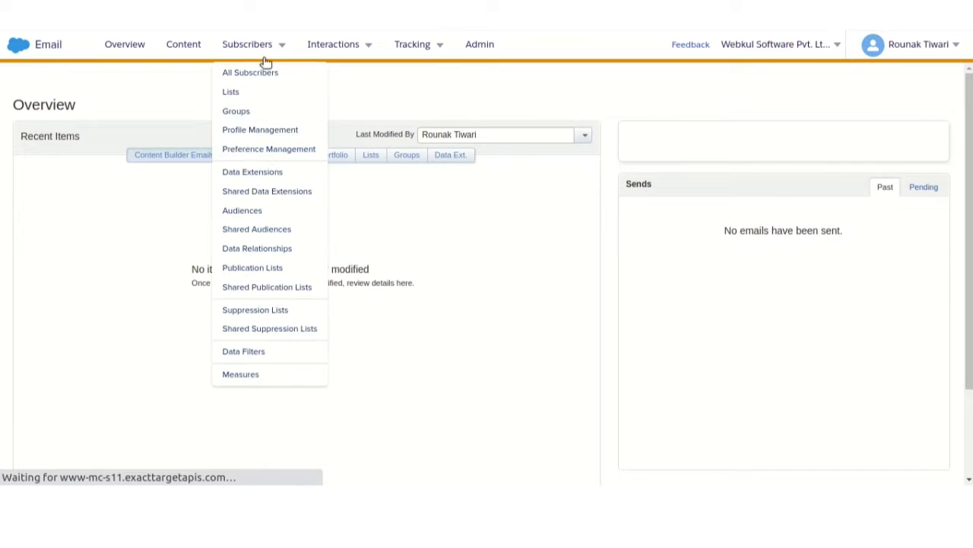
pyautogui.click(279, 171)
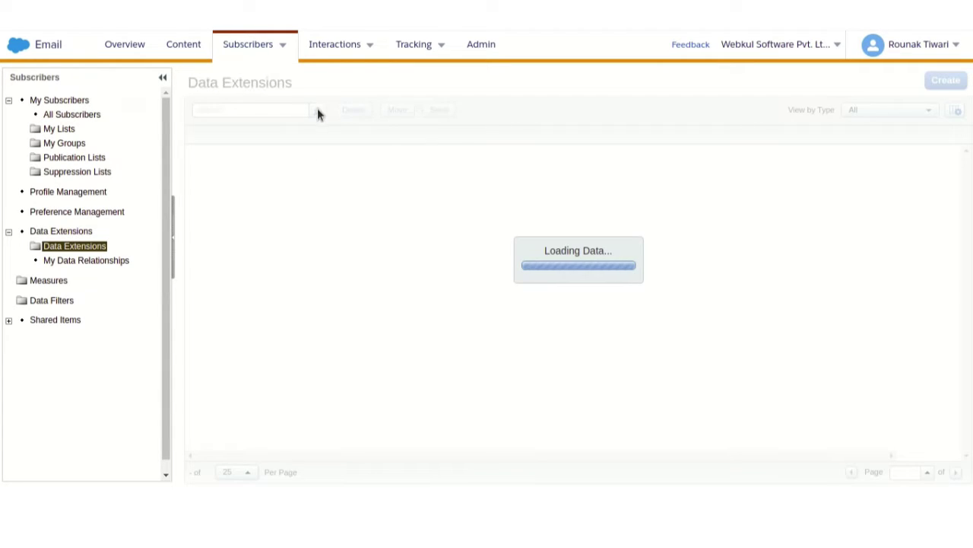
pyautogui.click(285, 110)
pyautogui.write('magento')
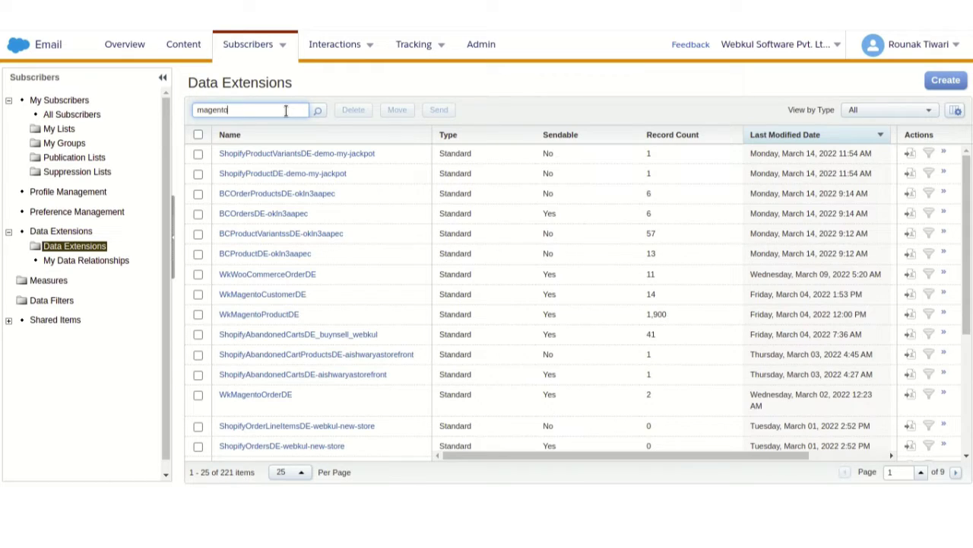
pyautogui.press('Return')
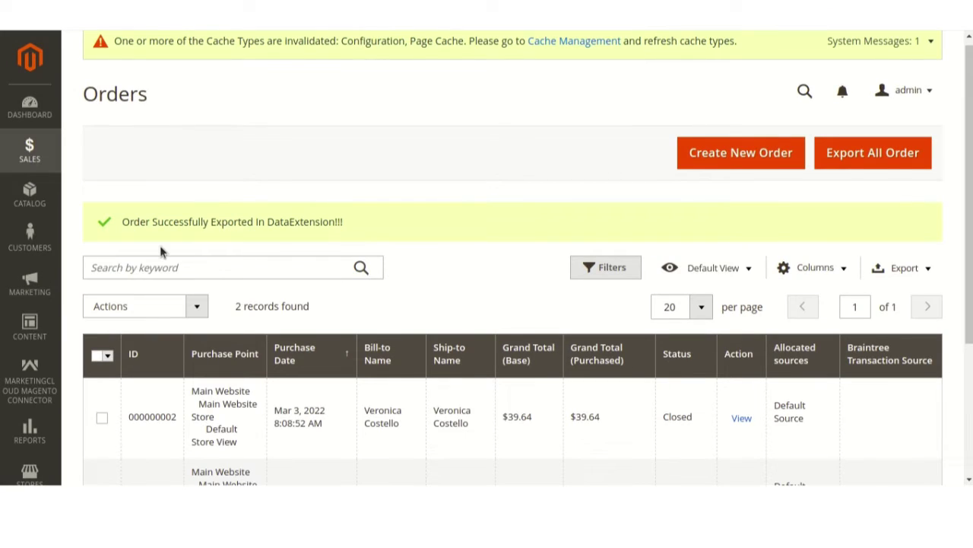
# - Start a new customer from the connector's Customers list with Add New Customer
pyautogui.click(12, 373)
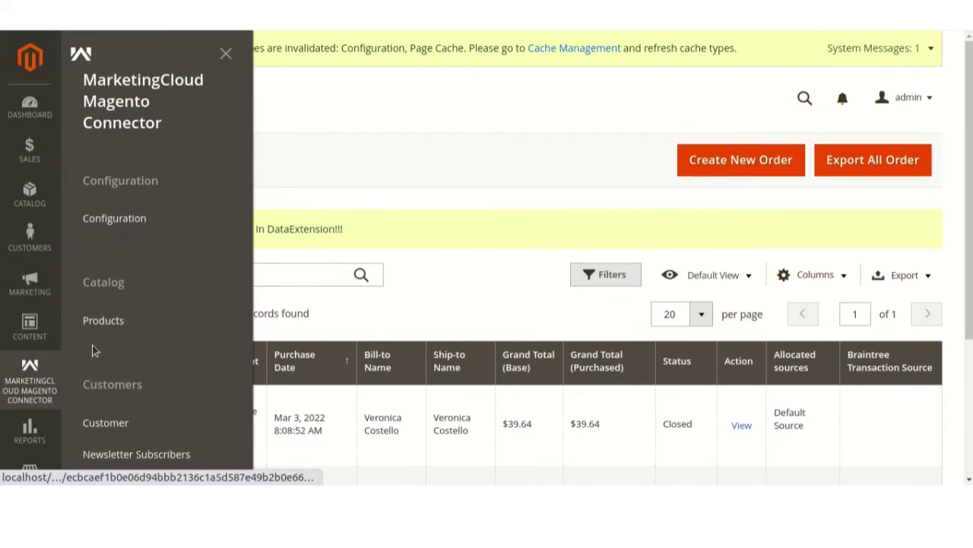
pyautogui.click(123, 423)
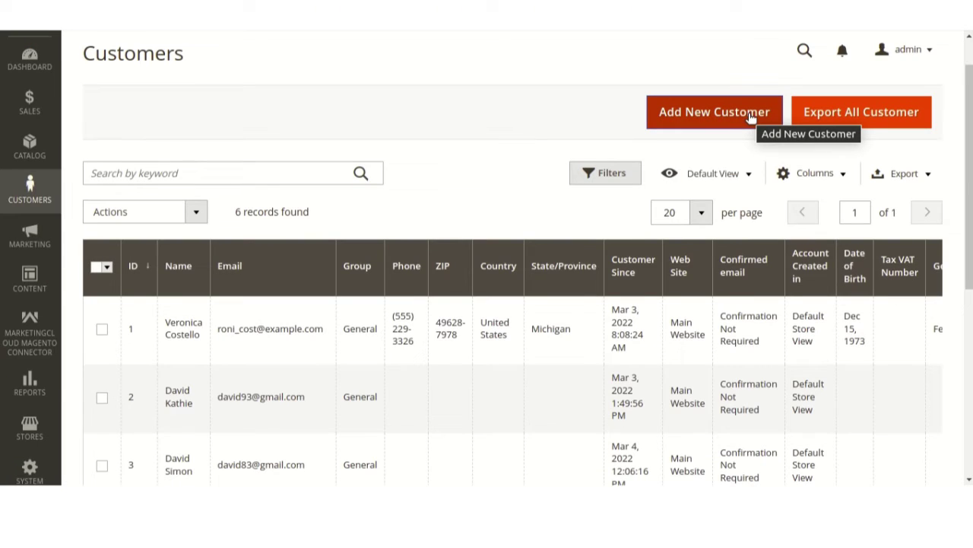
pyautogui.click(750, 116)
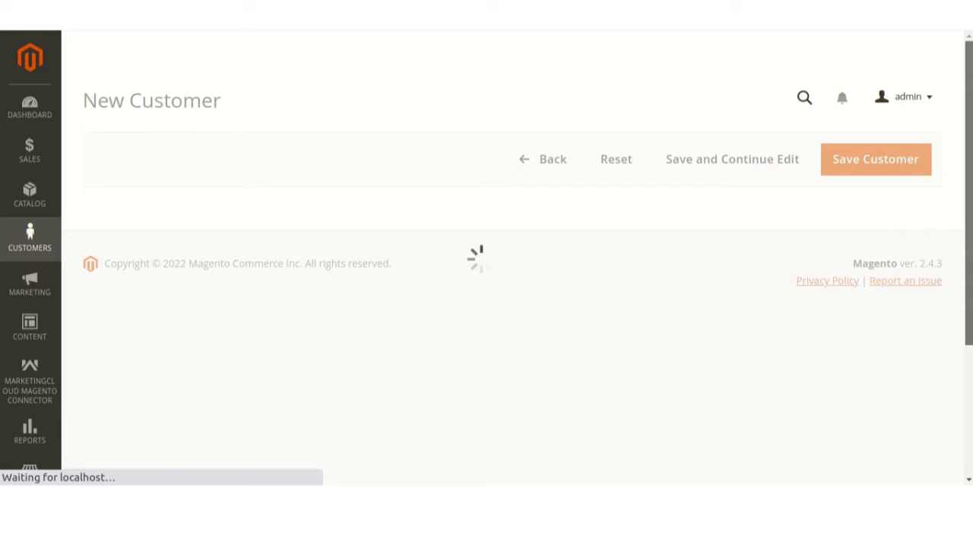
# - Enter the new customer's first name and last name
pyautogui.scroll(-2, 487, 258)
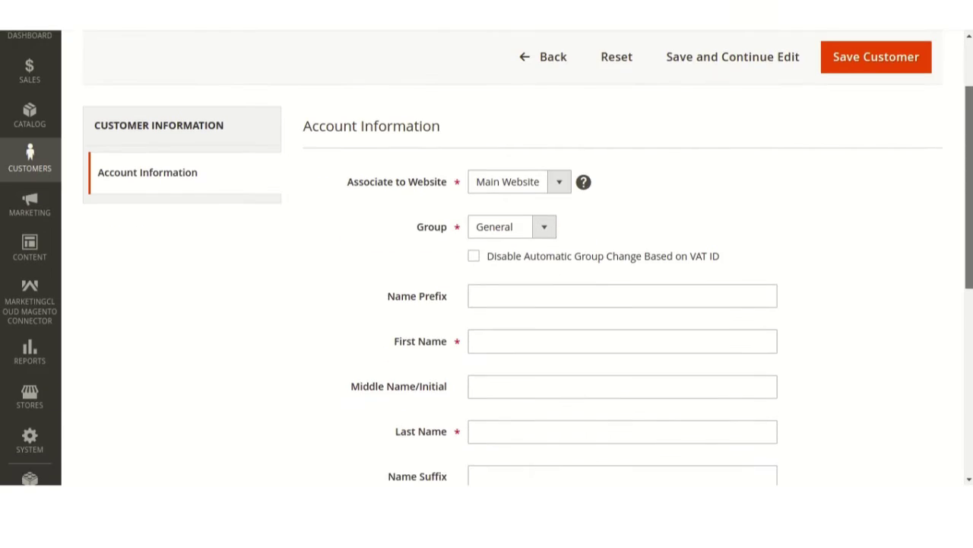
pyautogui.scroll(-1, 622, 293)
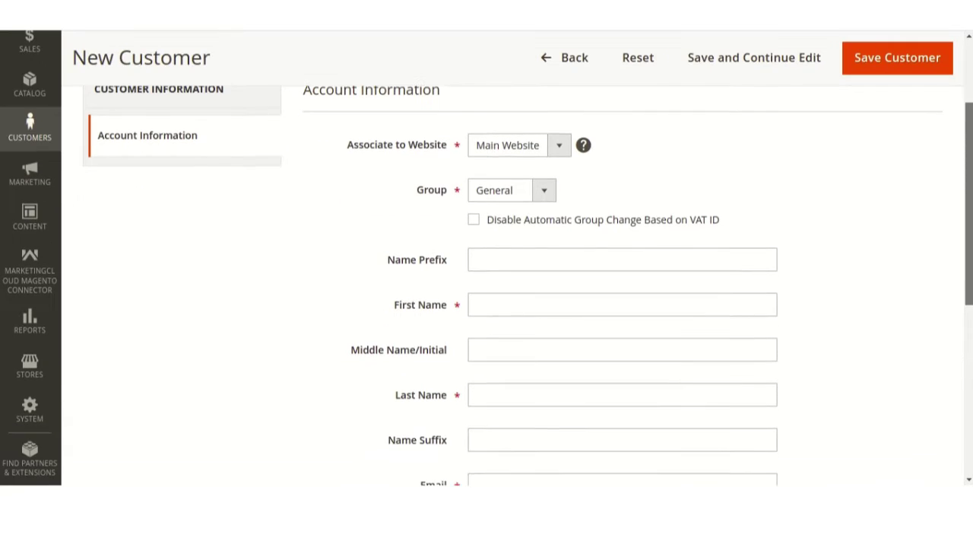
pyautogui.click(539, 296)
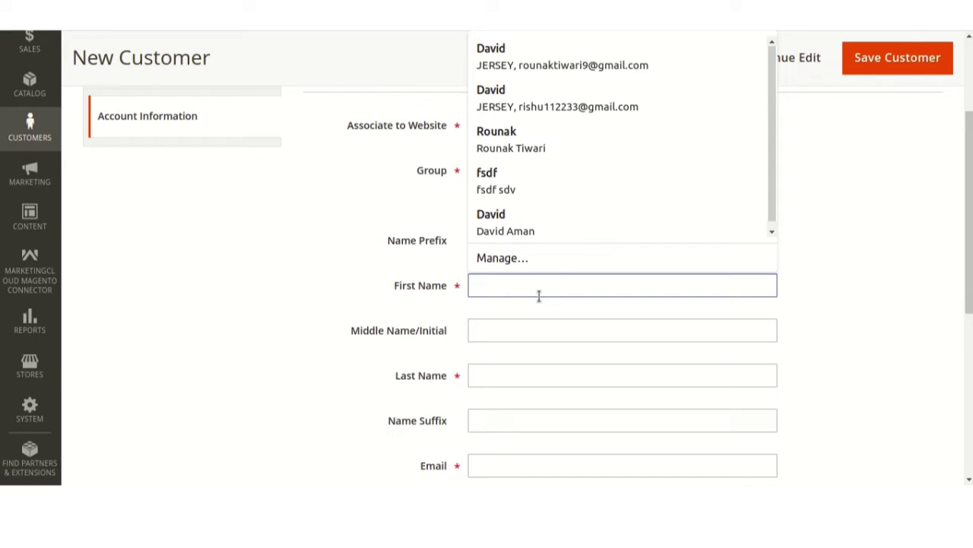
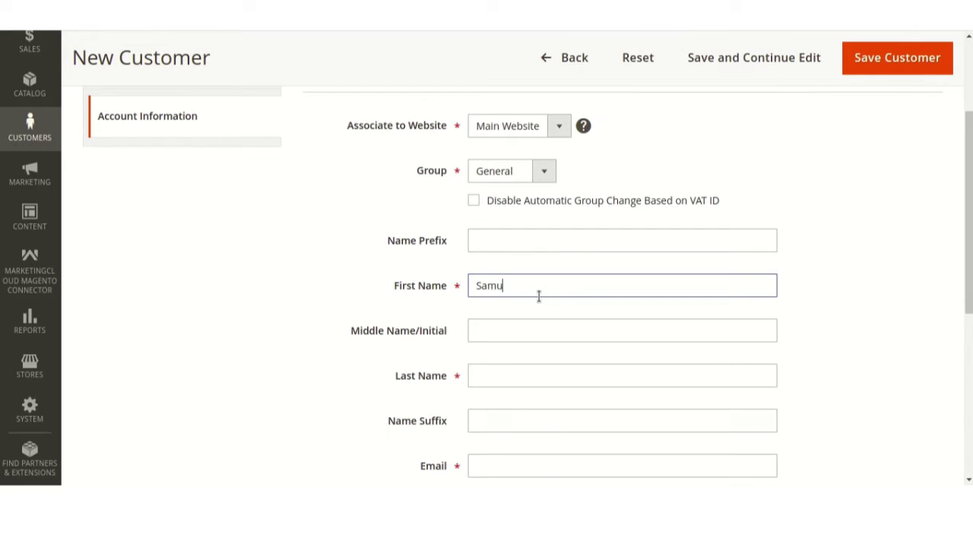
pyautogui.press('Tab')
pyautogui.press('Tab')
# - Fill in the customer's e-mail address in the Email field
pyautogui.scroll(-3, 968, 289)
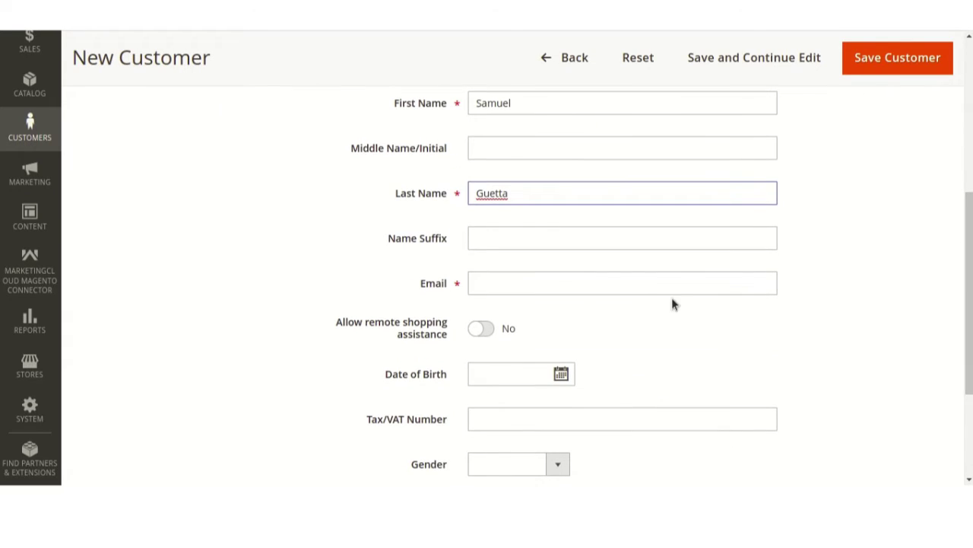
pyautogui.click(598, 289)
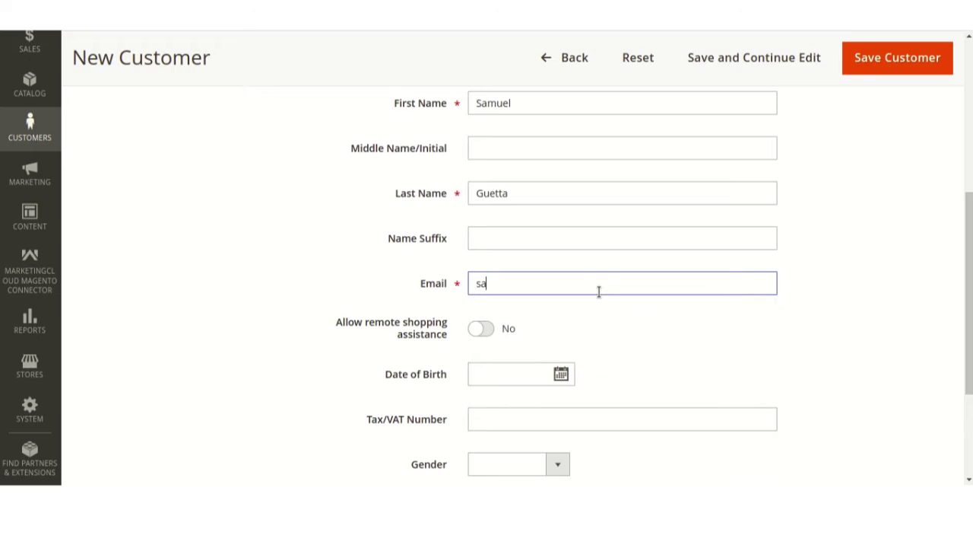
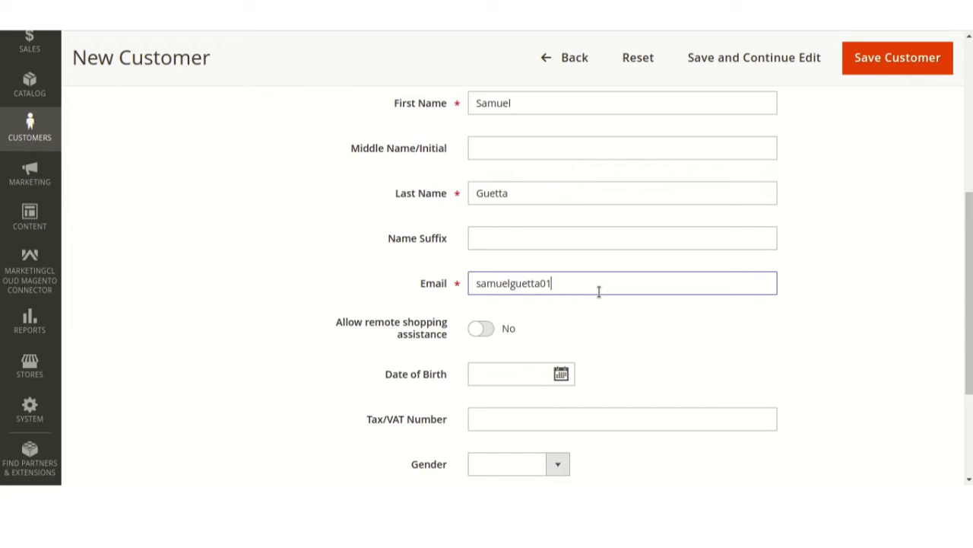
pyautogui.scroll(-3, 909, 235)
pyautogui.scroll(4, 908, 235)
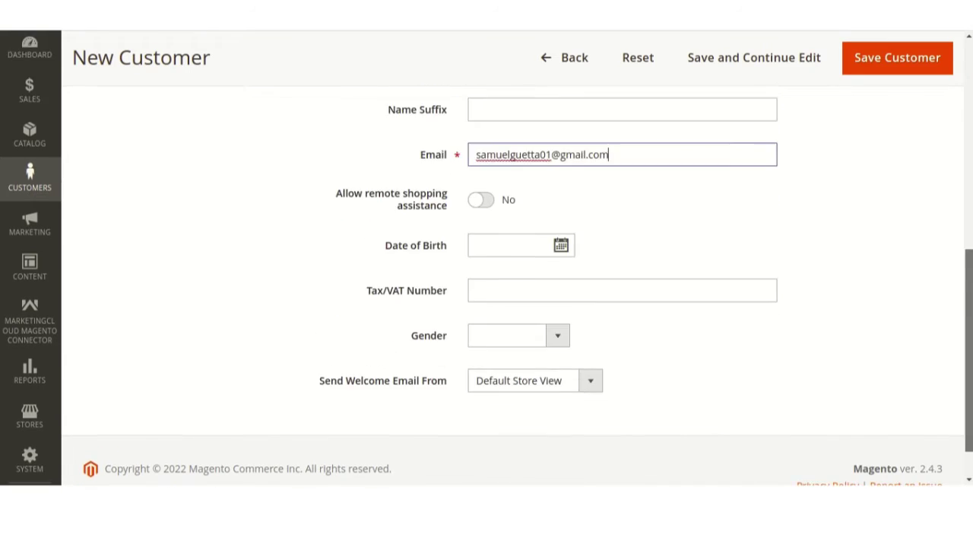
pyautogui.scroll(1, 654, 286)
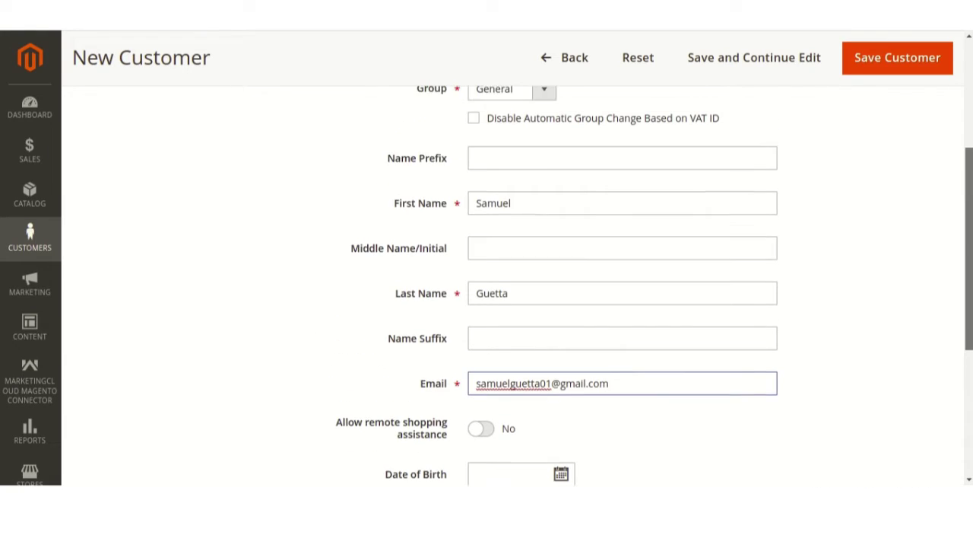
pyautogui.scroll(2, 654, 285)
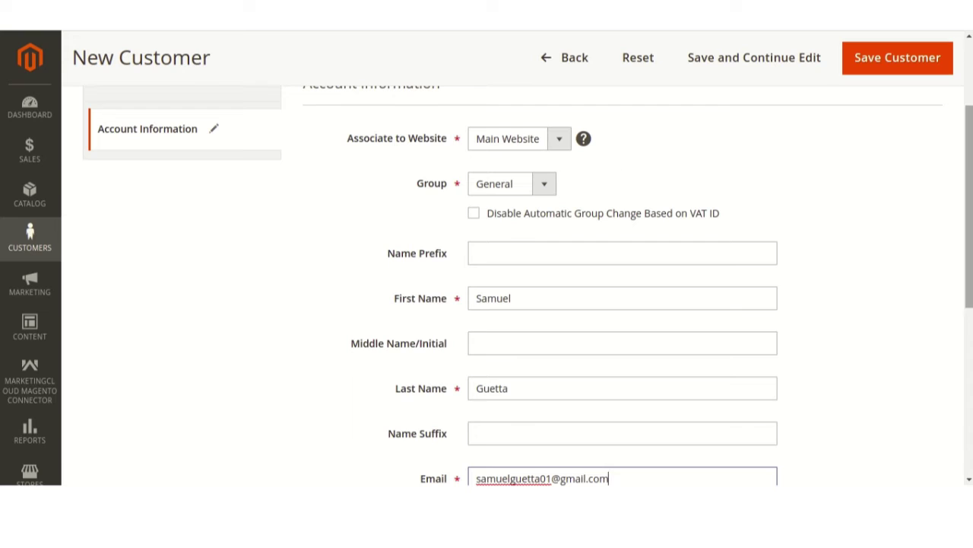
pyautogui.scroll(1, 654, 285)
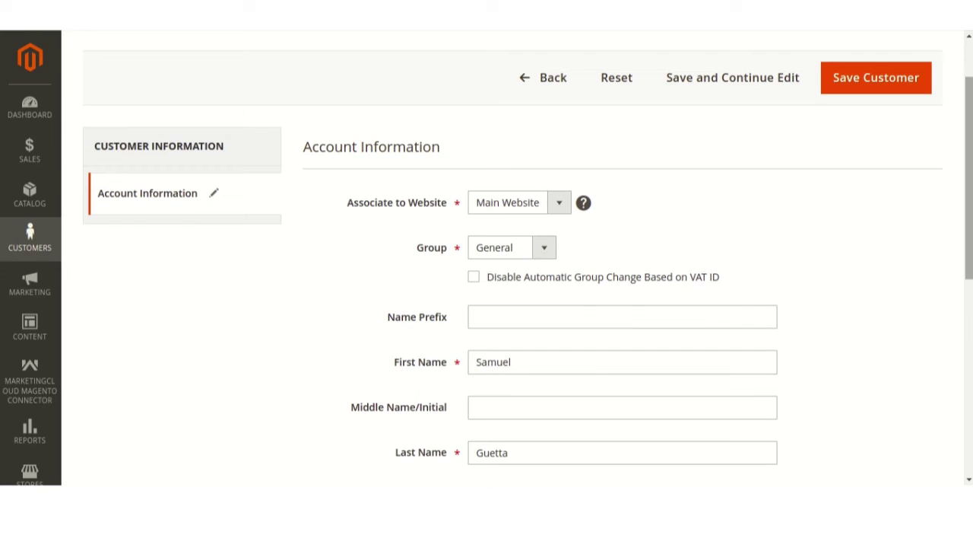
# - Save the new customer and scroll to its row, customer 7 of 7
pyautogui.click(886, 84)
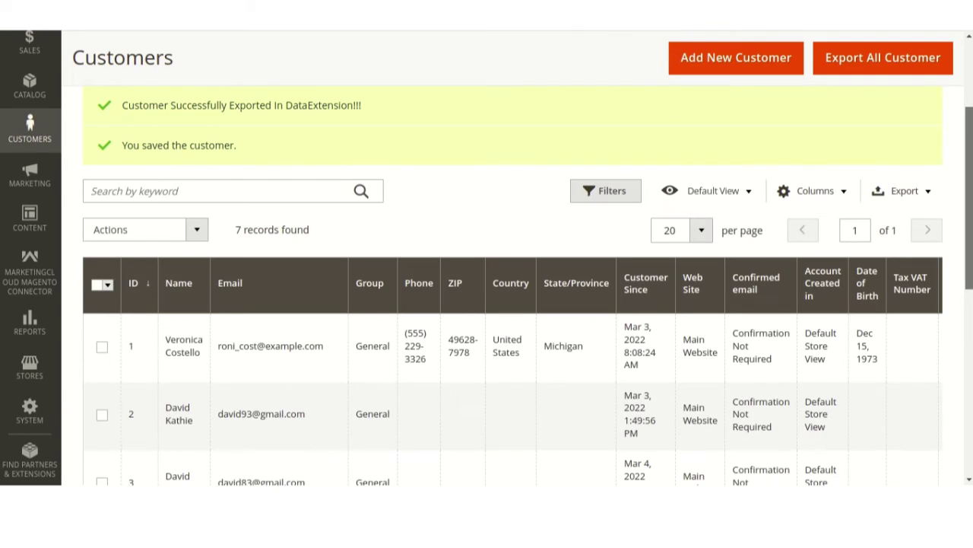
pyautogui.scroll(-3, 502, 304)
pyautogui.scroll(-6, 502, 305)
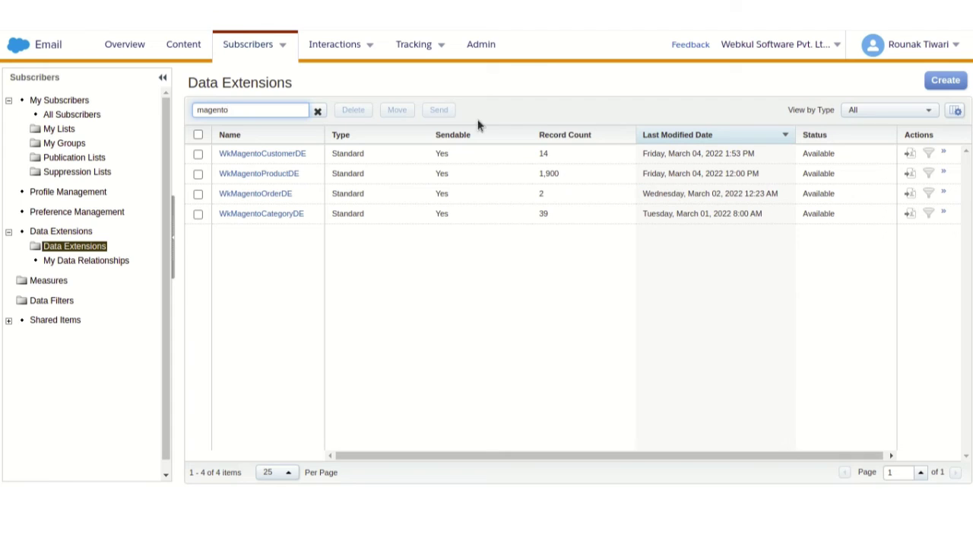
# - Open the WkMagentoCustomerDE records and scroll to the new customer #7 among the 15 entries
pyautogui.click(301, 154)
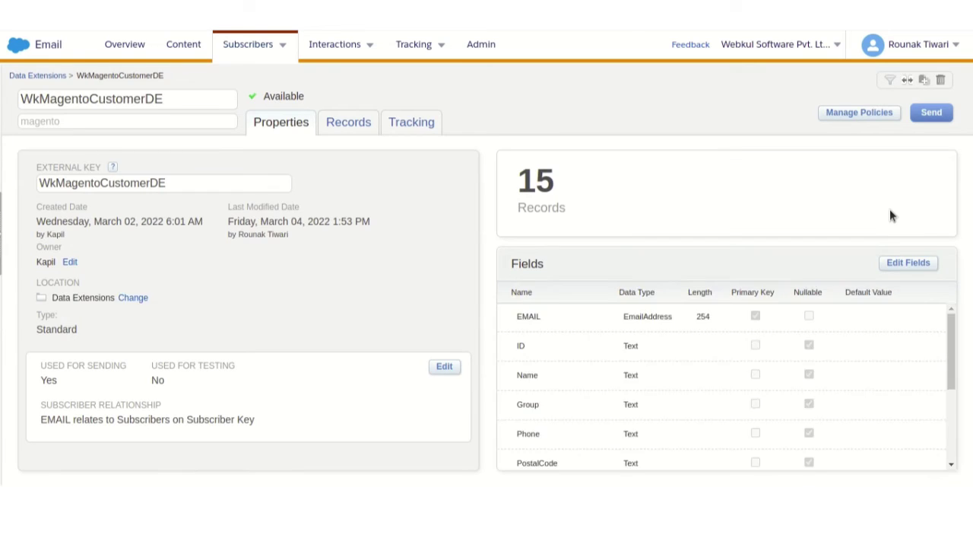
pyautogui.click(348, 123)
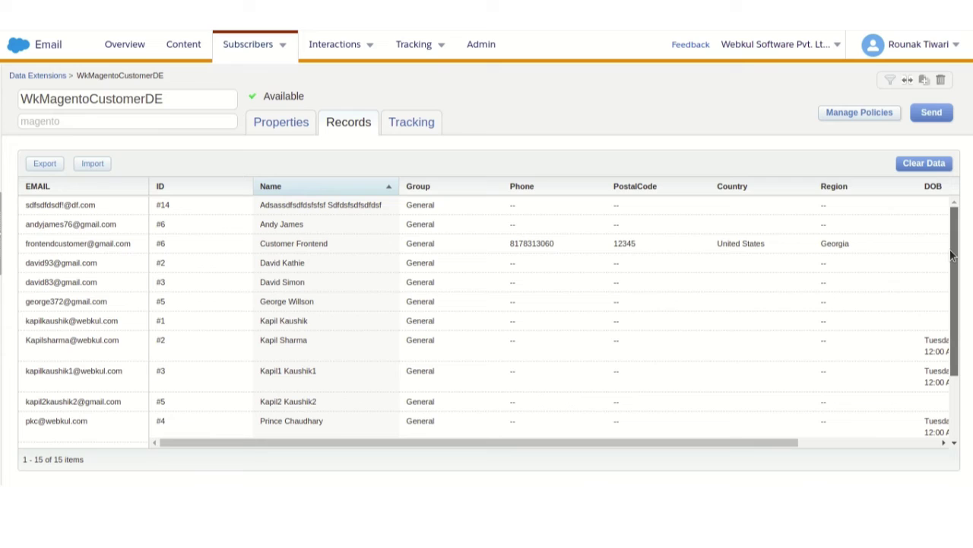
pyautogui.moveTo(951, 256); pyautogui.dragTo(943, 326)
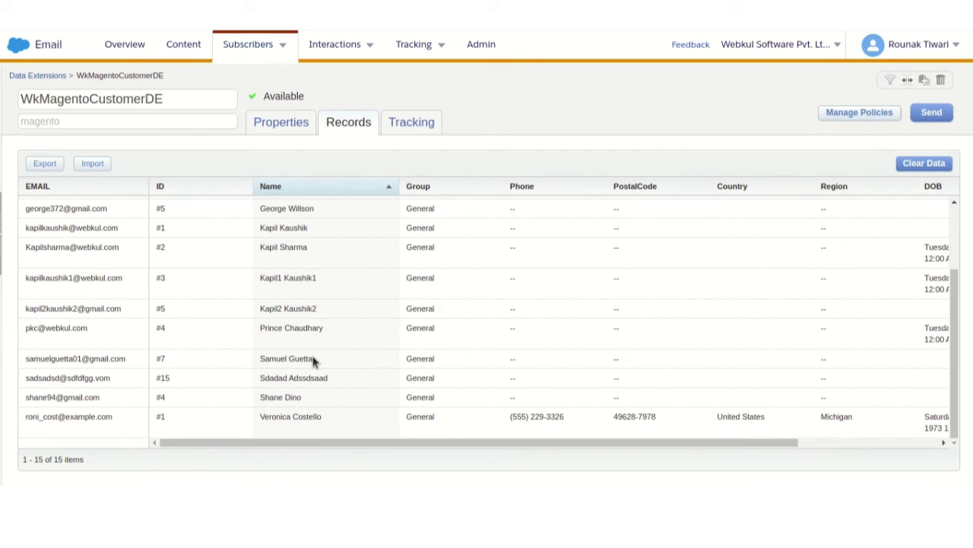